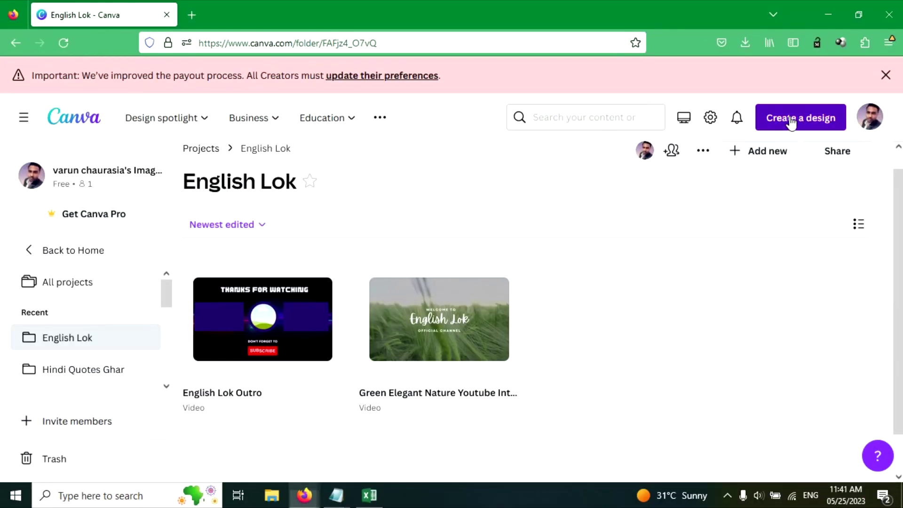
Start a new Video design and replace its default title with 'Screen Video'.
click(792, 123)
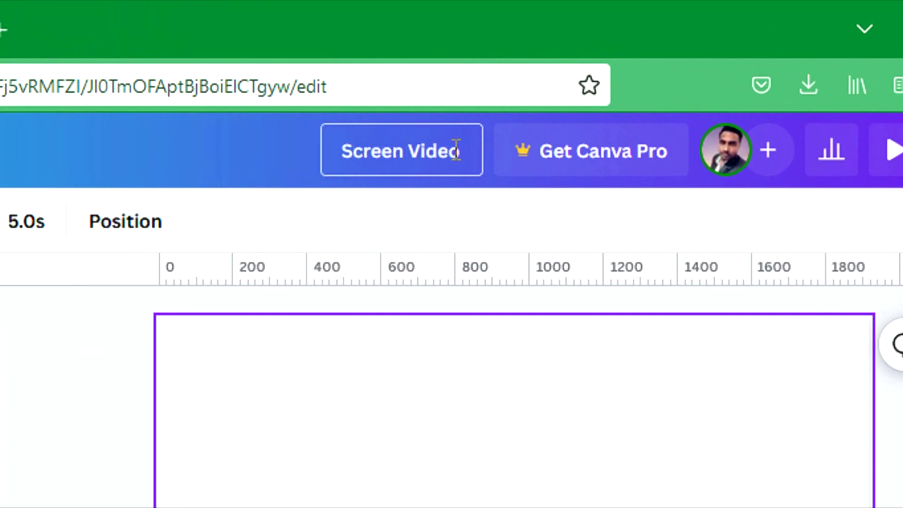
key(ctrl+a)
key(BackSpace)
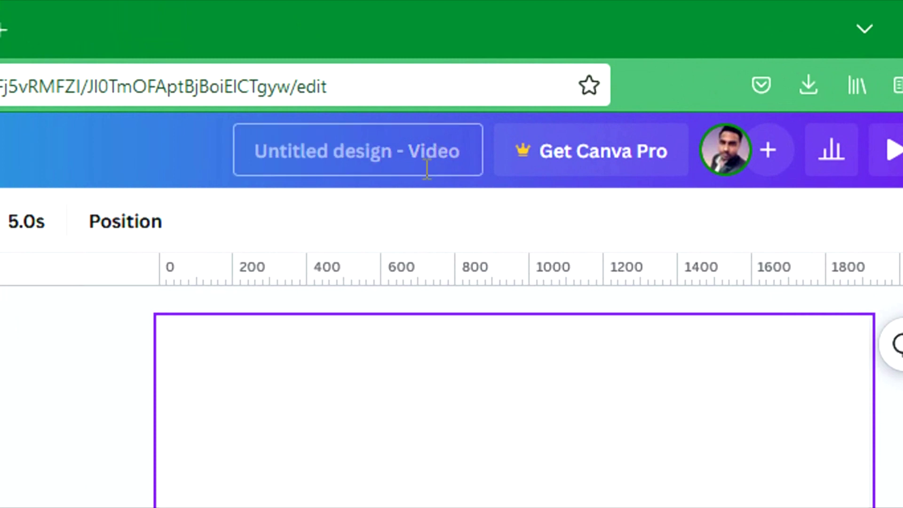
text(Screen)
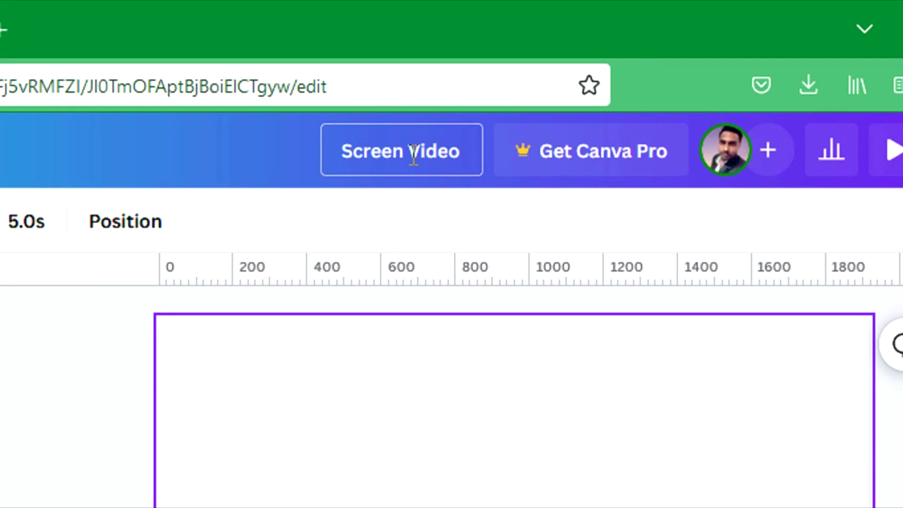
text( Video)
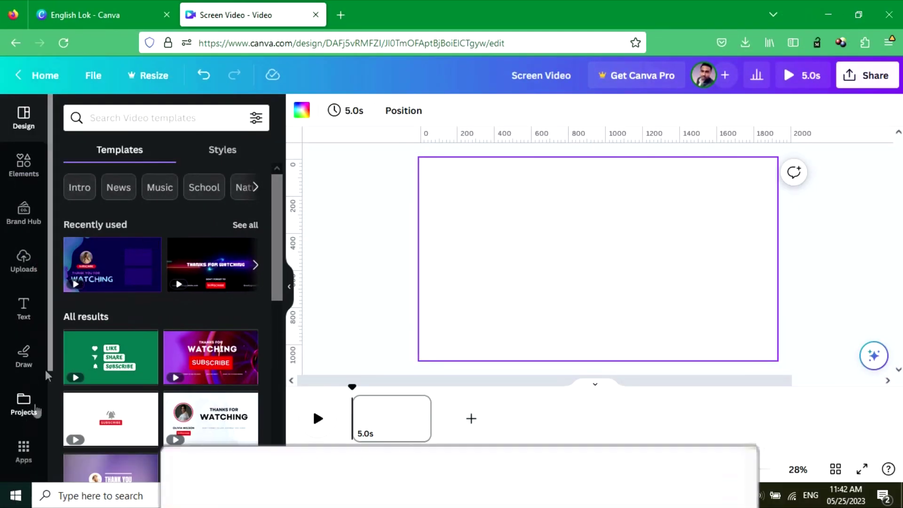
Search Photos for 'Laptop' and add the laptop-on-white-desk photo to the canvas.
scroll(40, 358, down, 3)
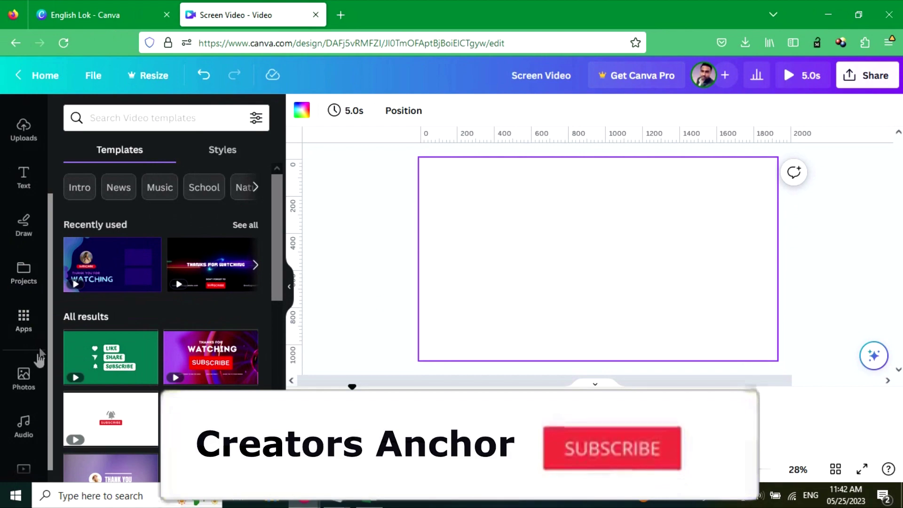
click(22, 382)
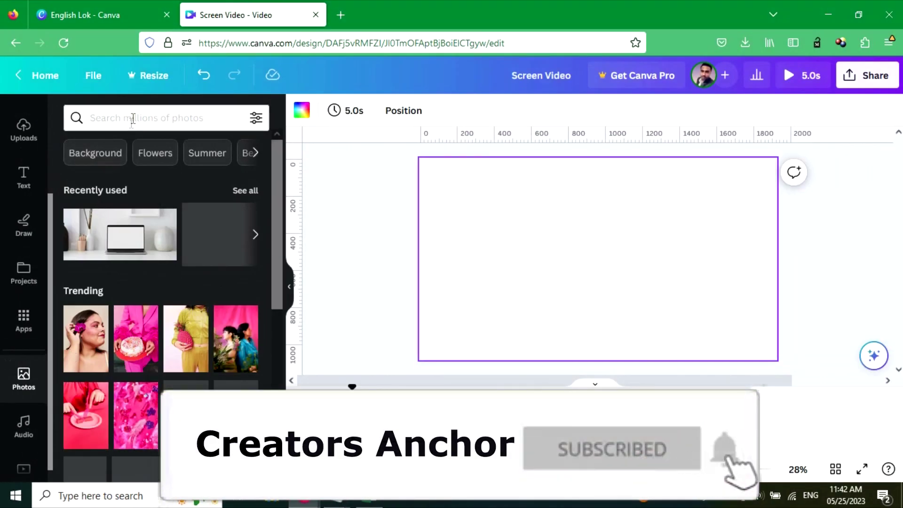
click(133, 118)
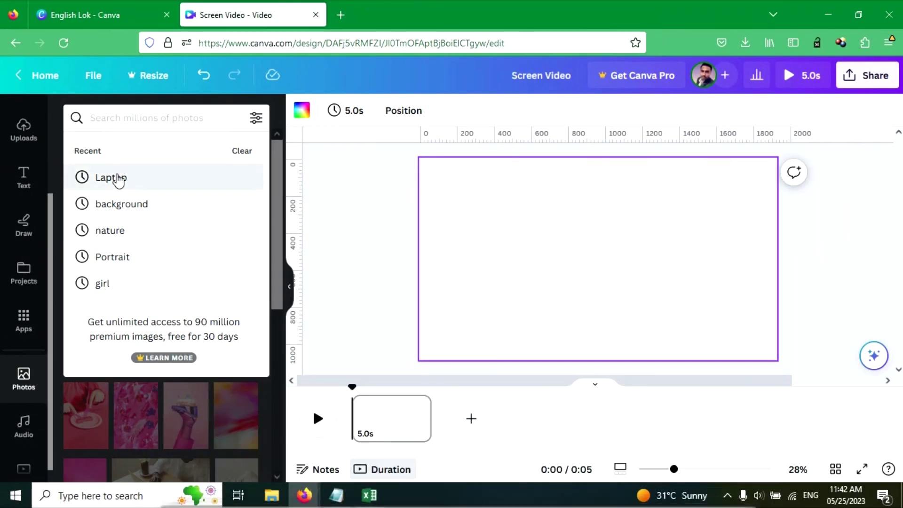
click(111, 177)
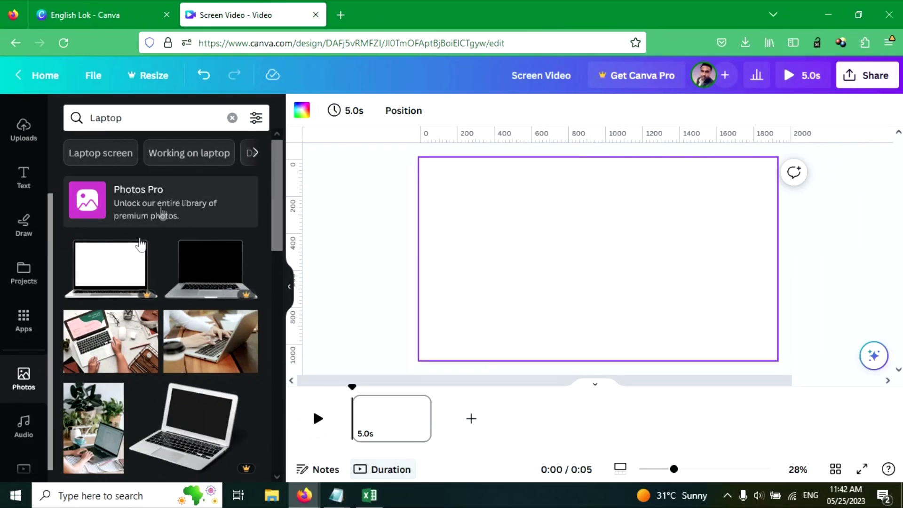
scroll(154, 306, down, 5)
scroll(164, 312, down, 5)
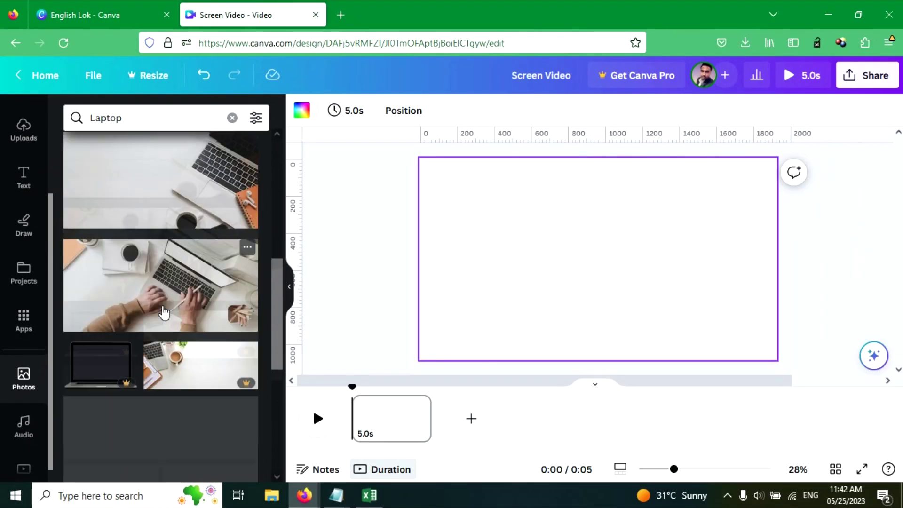
scroll(214, 270, down, 2)
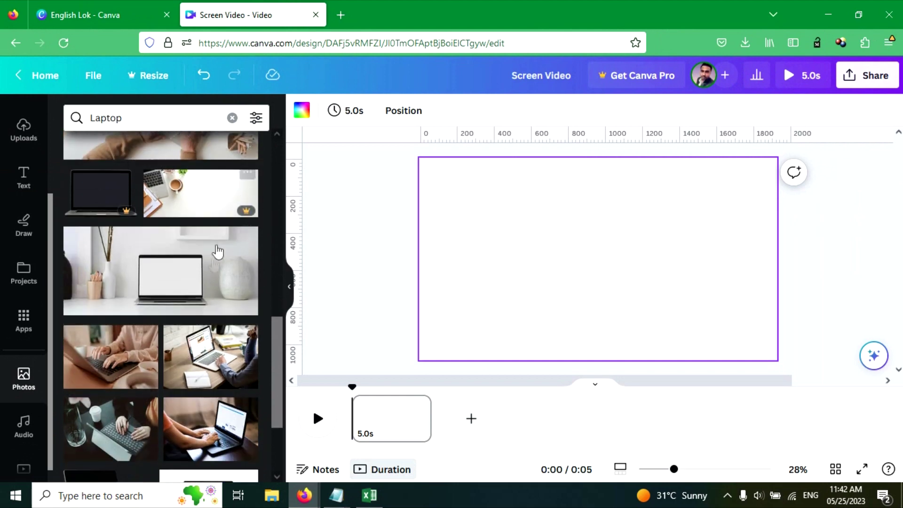
click(196, 230)
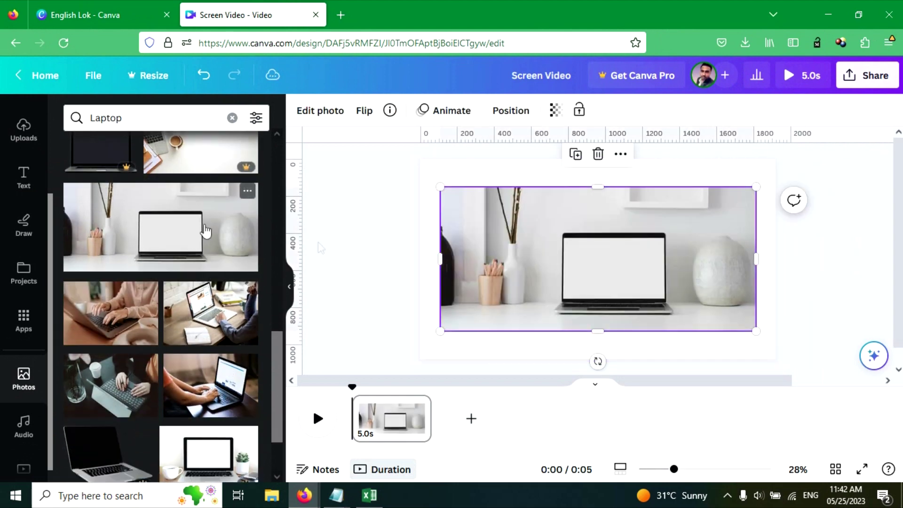
Move the laptop photo to the top-left and enlarge it to cover the whole canvas.
drag(538, 244, 517, 216)
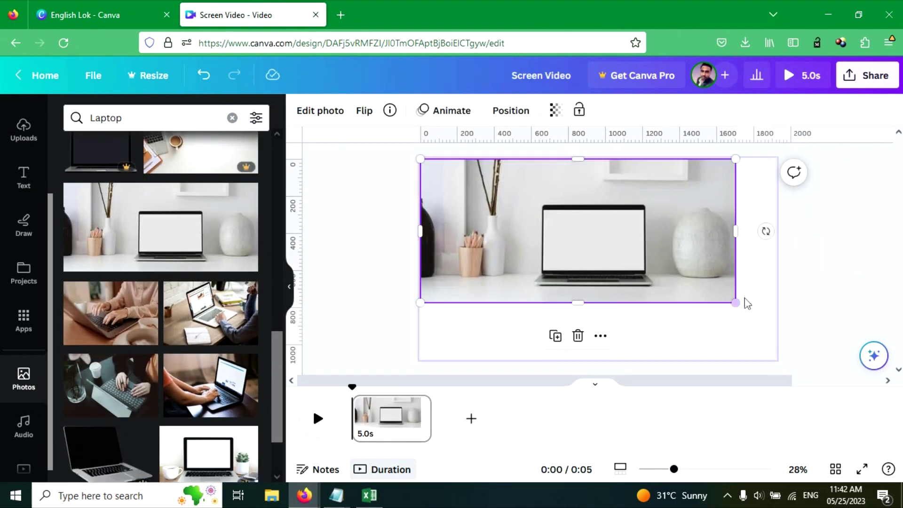
drag(736, 303, 693, 302)
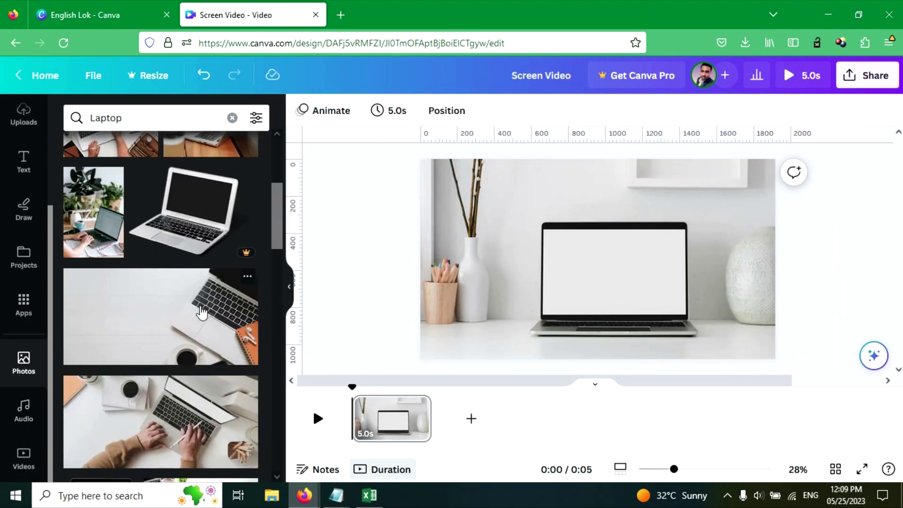
scroll(202, 311, up, 2)
scroll(202, 311, up, 3)
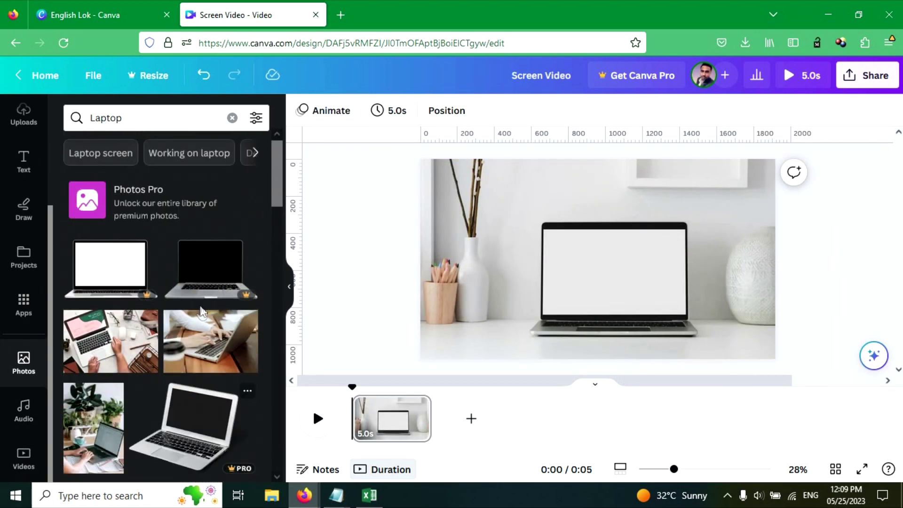
scroll(36, 301, up, 3)
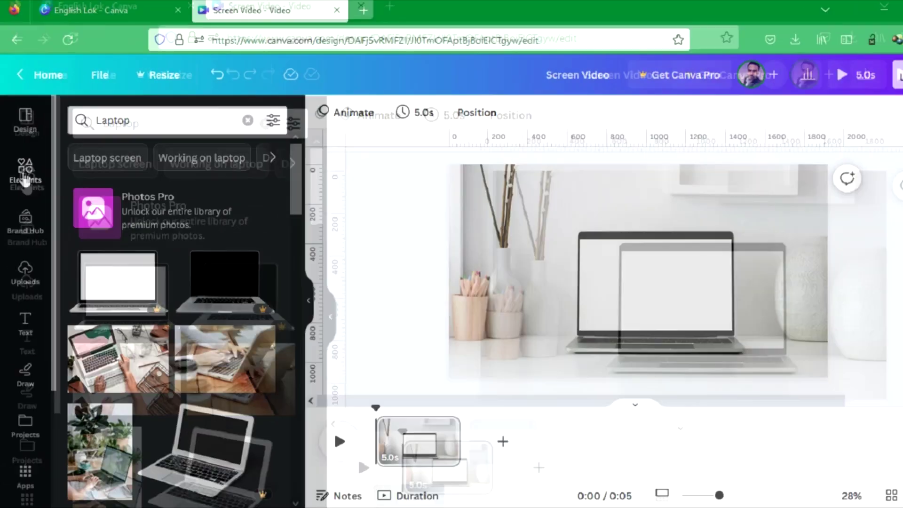
Add the first single-cell grid from Elements > Grids, covering the whole page.
click(46, 270)
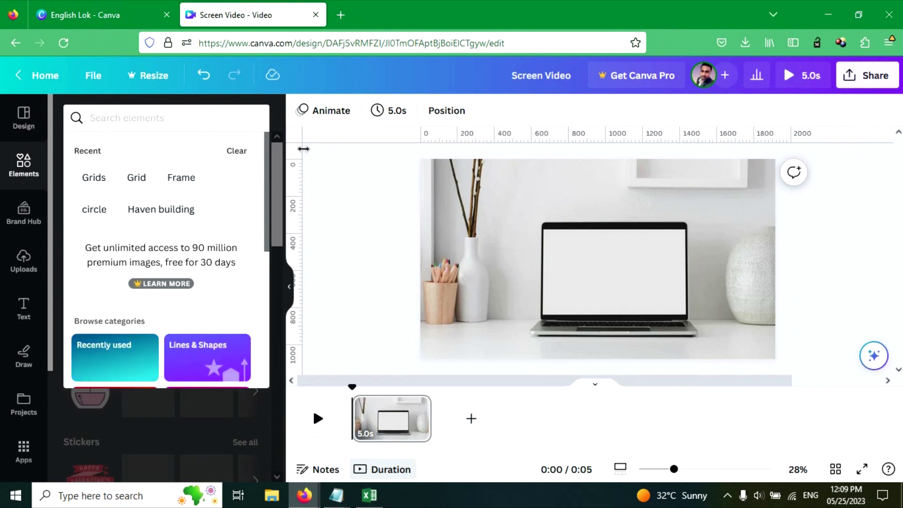
scroll(157, 275, down, 10)
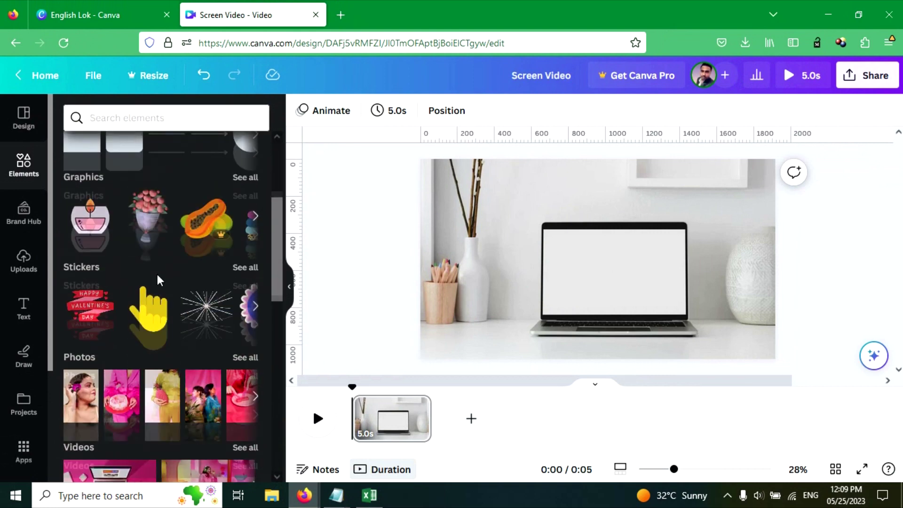
scroll(158, 277, down, 3)
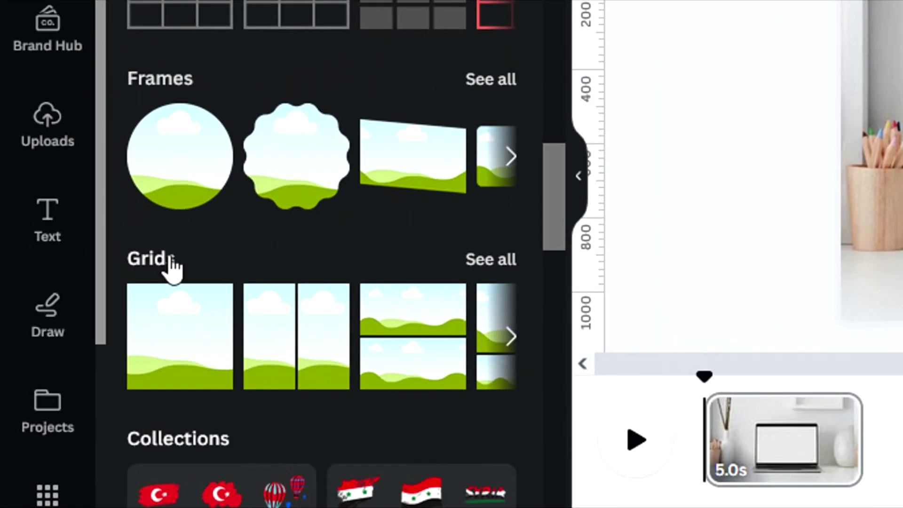
click(487, 261)
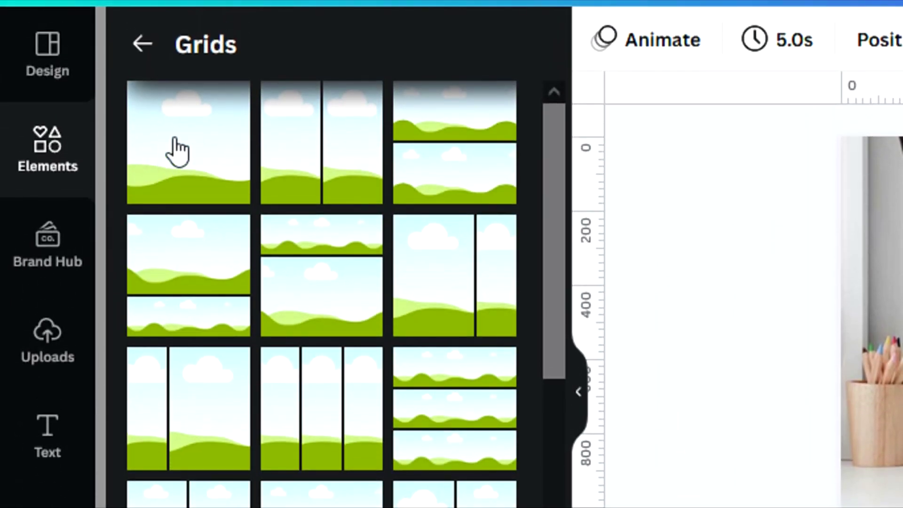
click(177, 151)
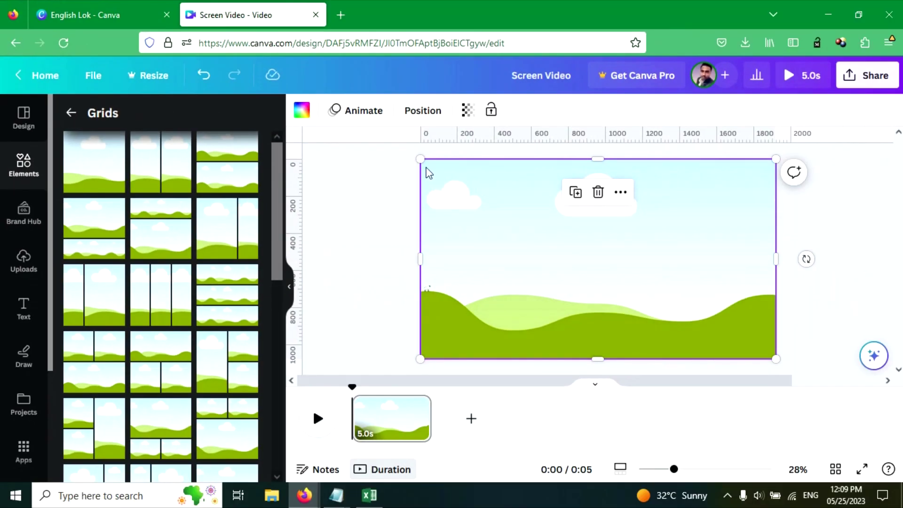
Shrink the grid and move it roughly onto the laptop's screen area.
drag(476, 205, 564, 262)
drag(620, 296, 605, 260)
drag(759, 292, 693, 294)
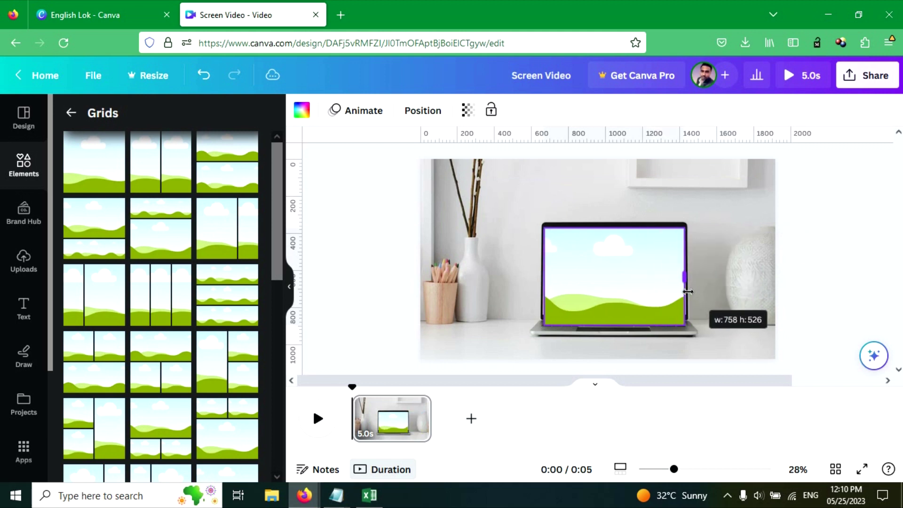
drag(686, 294, 685, 294)
mouse_move(614, 325)
mouse_down()
mouse_move(619, 302)
mouse_move(619, 315)
mouse_up()
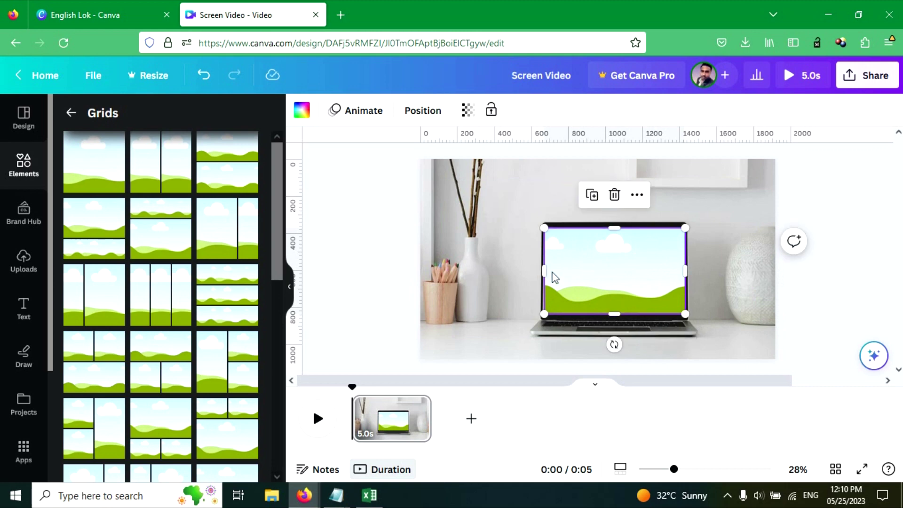
Zoom in to align the grid's left, bottom and right edges with the laptop screen, then zoom back out.
drag(676, 470, 696, 469)
drag(492, 283, 487, 284)
click(605, 371)
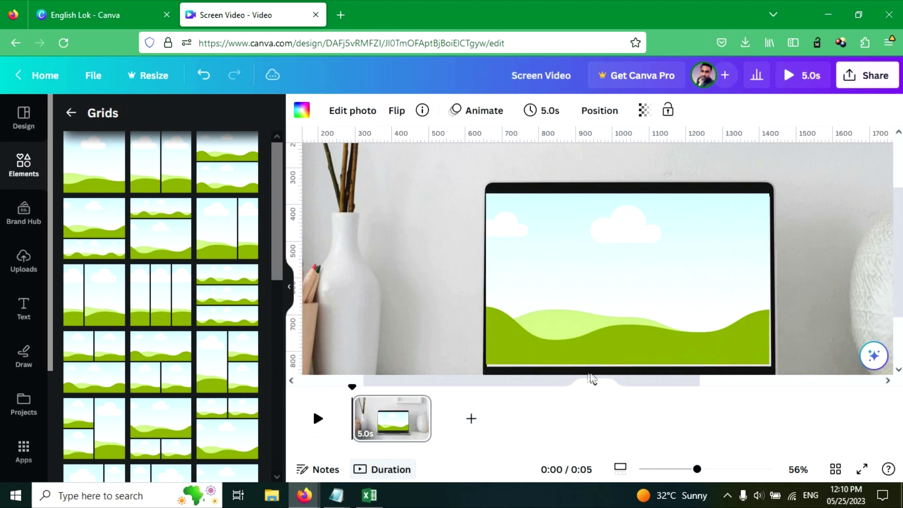
click(621, 363)
drag(619, 364, 621, 368)
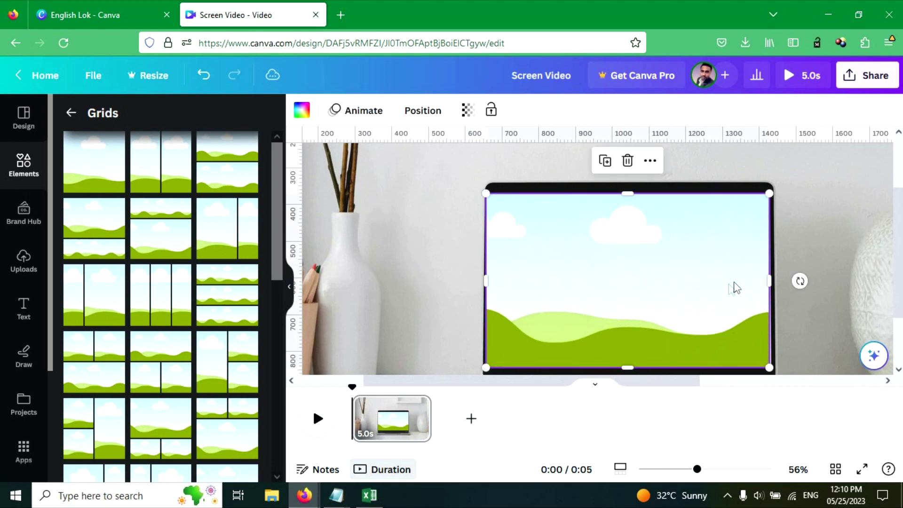
drag(767, 282, 771, 281)
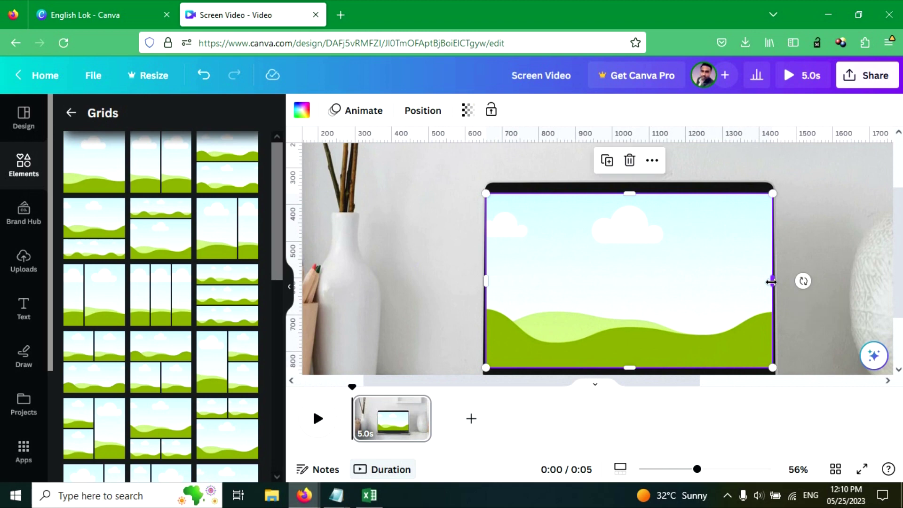
click(825, 237)
scroll(579, 349, down, 2)
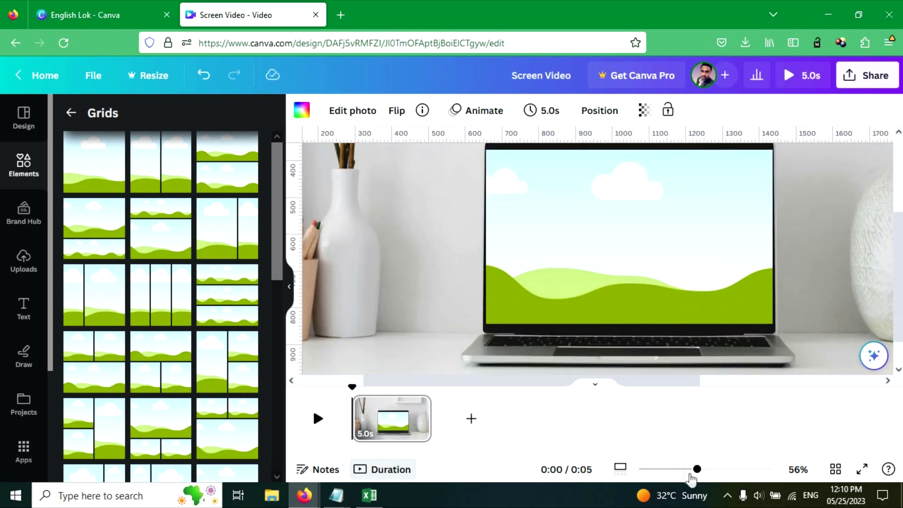
drag(697, 469, 667, 468)
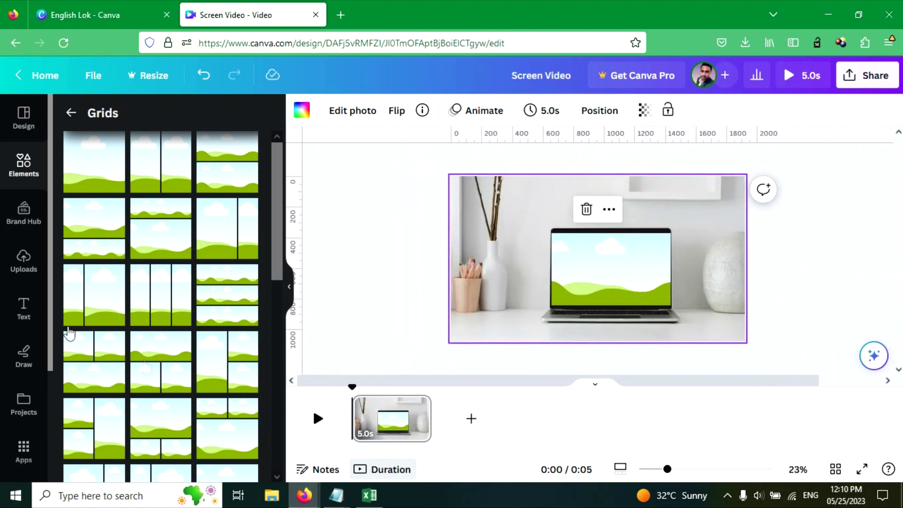
Search Videos for 'Dog' and add the 19.0s husky-and-woman clip.
scroll(21, 338, down, 3)
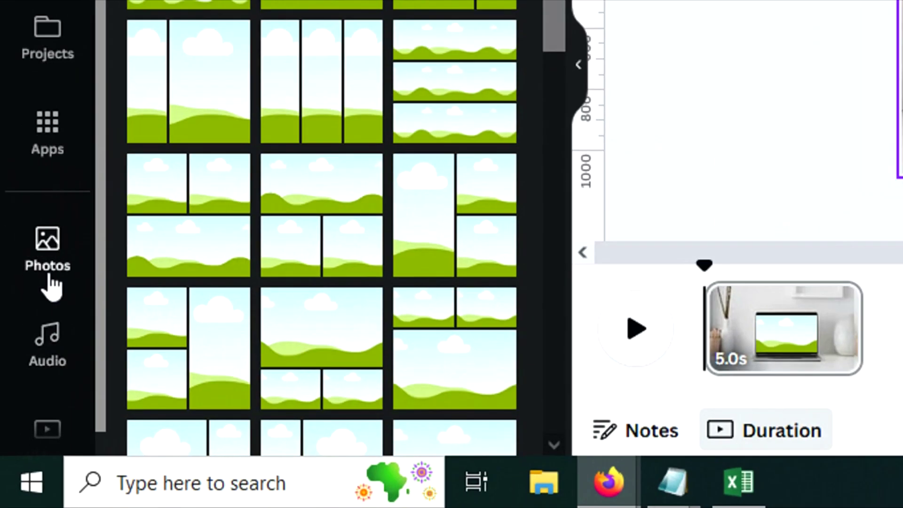
scroll(26, 398, up, 2)
scroll(49, 288, up, 2)
scroll(52, 288, down, 4)
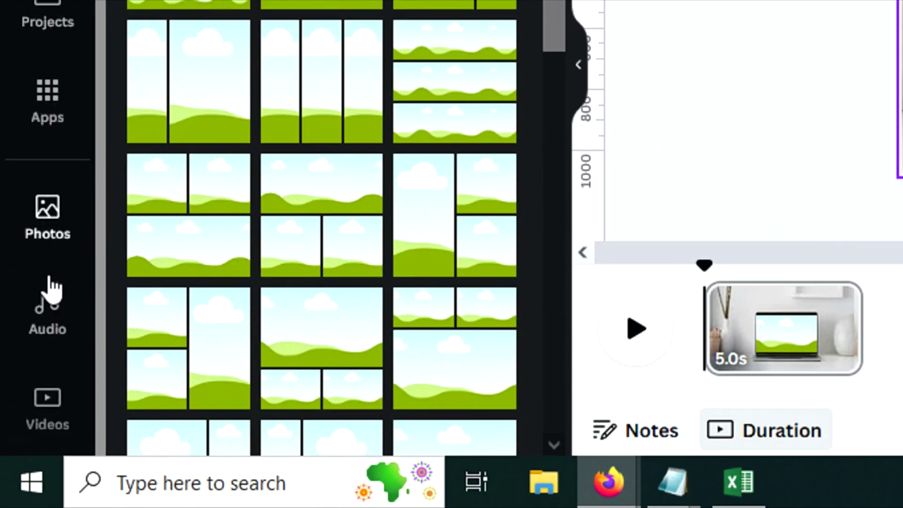
click(47, 404)
click(141, 119)
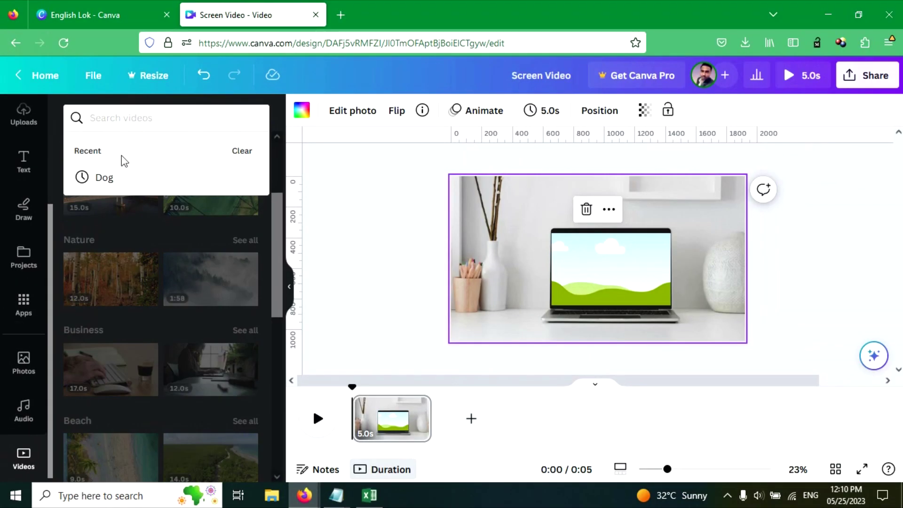
click(105, 177)
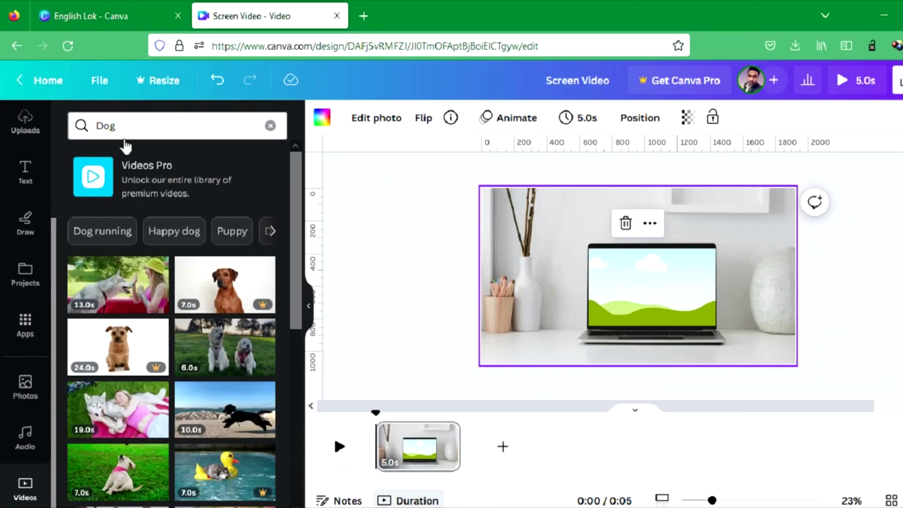
scroll(169, 378, down, 2)
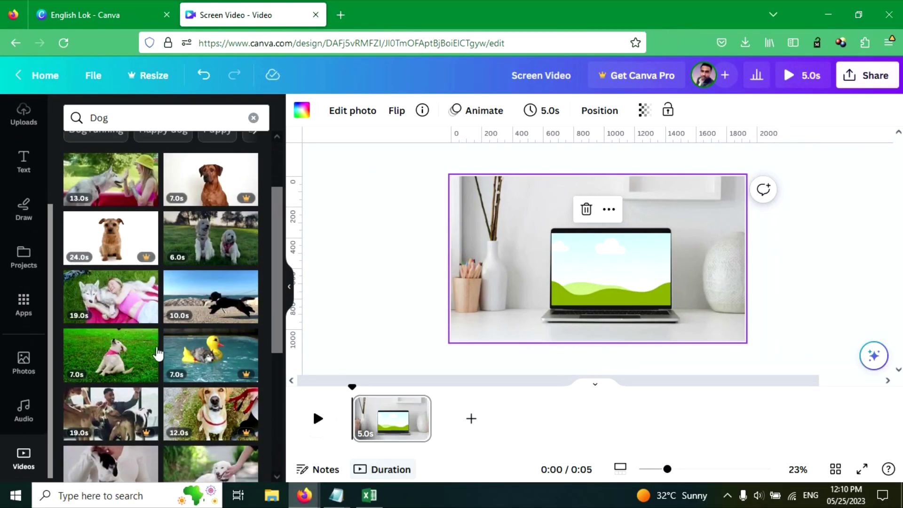
click(115, 311)
Drop the husky clip into the laptop screen grid and play the design preview.
drag(520, 228, 593, 261)
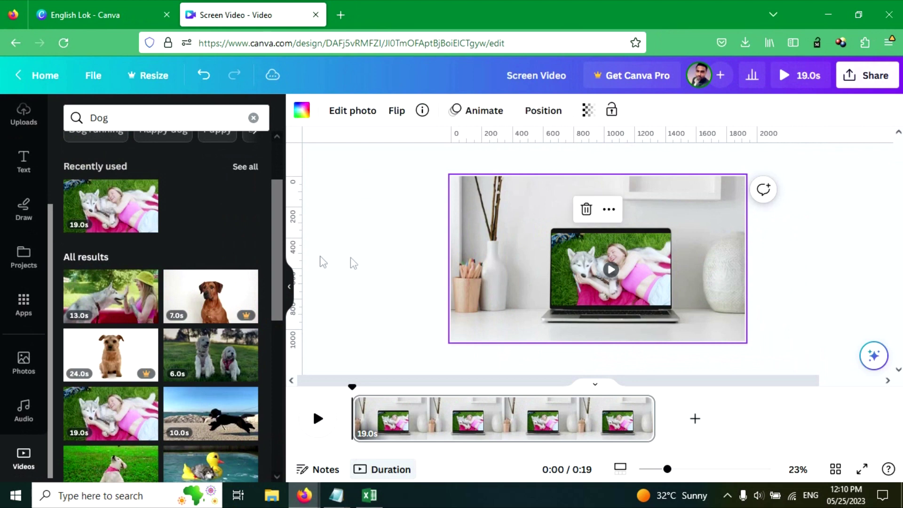
click(353, 290)
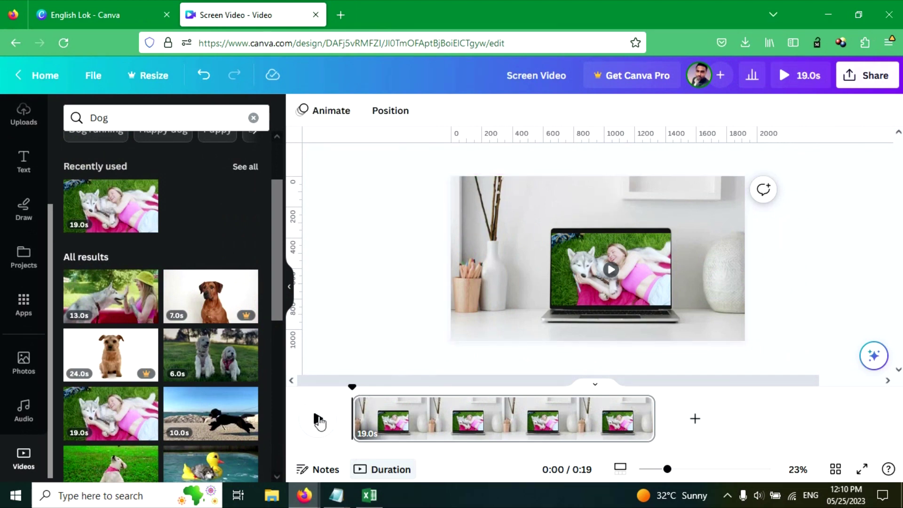
click(319, 421)
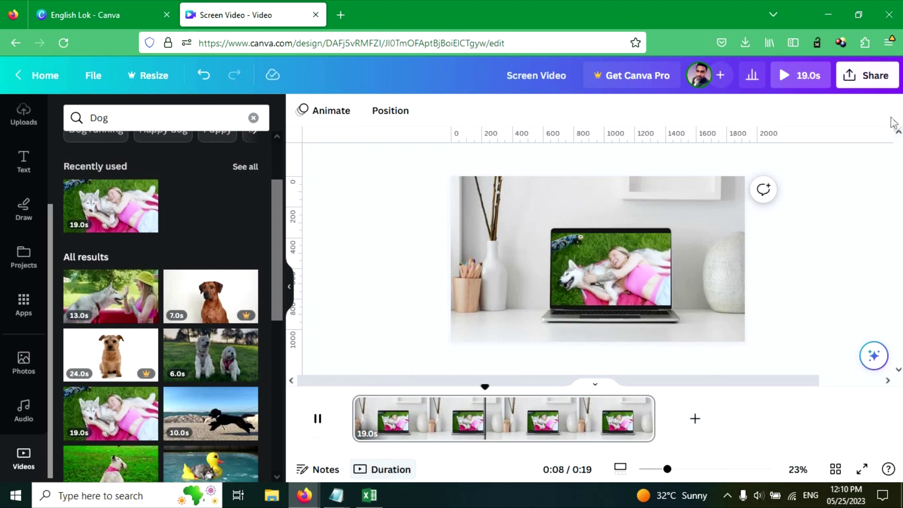
Download the Screen Video design as a 1080p MP4 video via Share > Download.
click(855, 75)
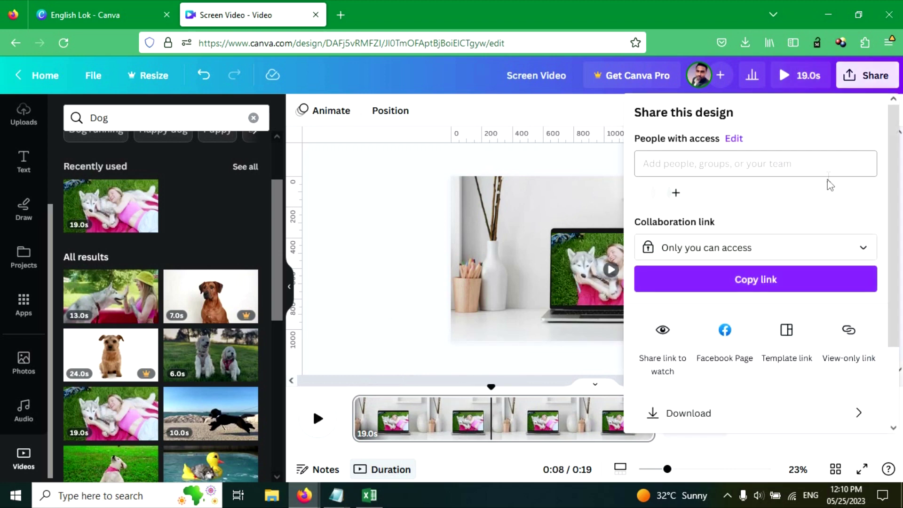
click(700, 413)
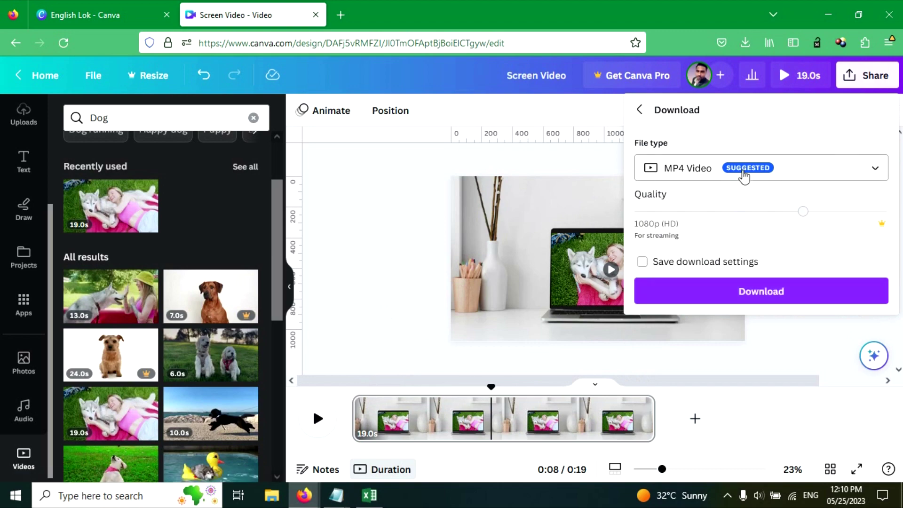
click(766, 292)
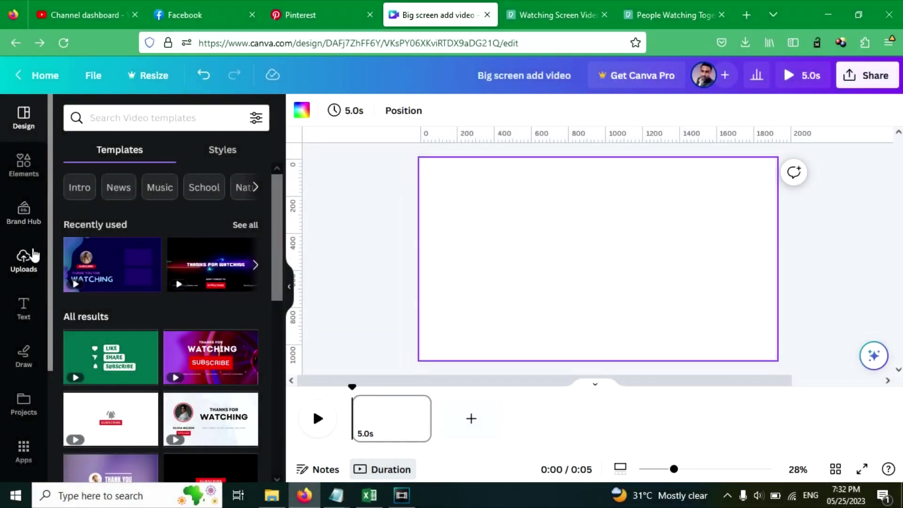
Search the stock videos for 'People watching screen' and browse the results.
scroll(31, 282, down, 3)
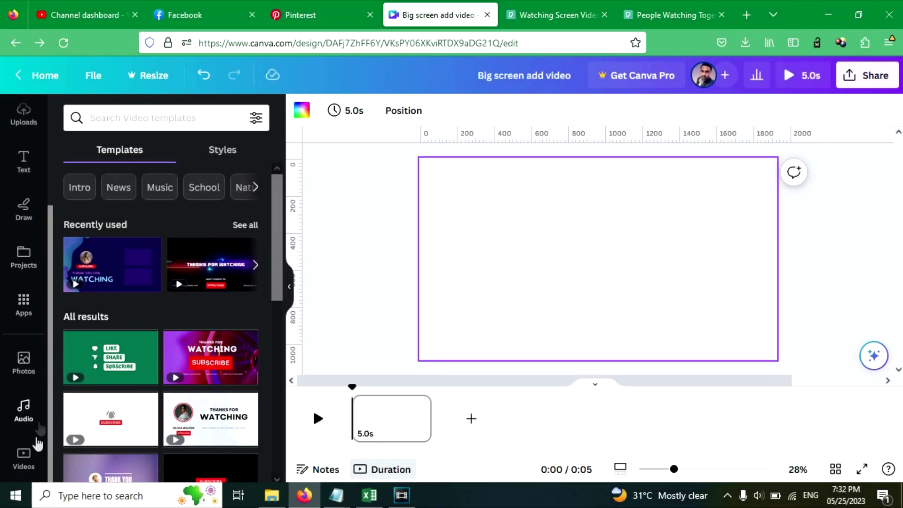
click(27, 461)
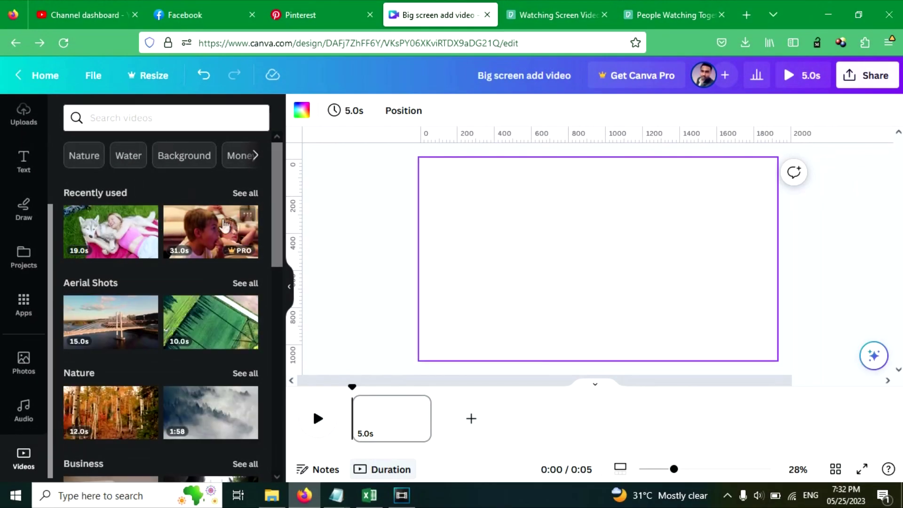
click(149, 119)
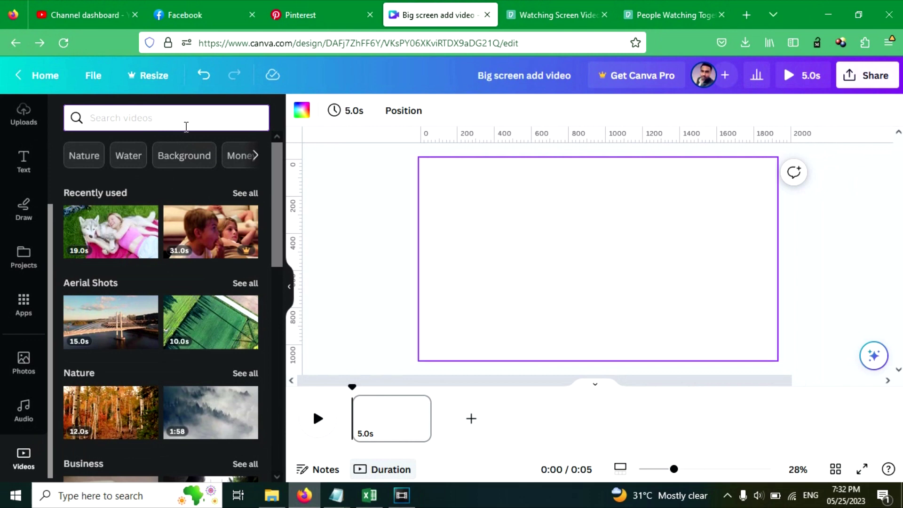
text(People wat)
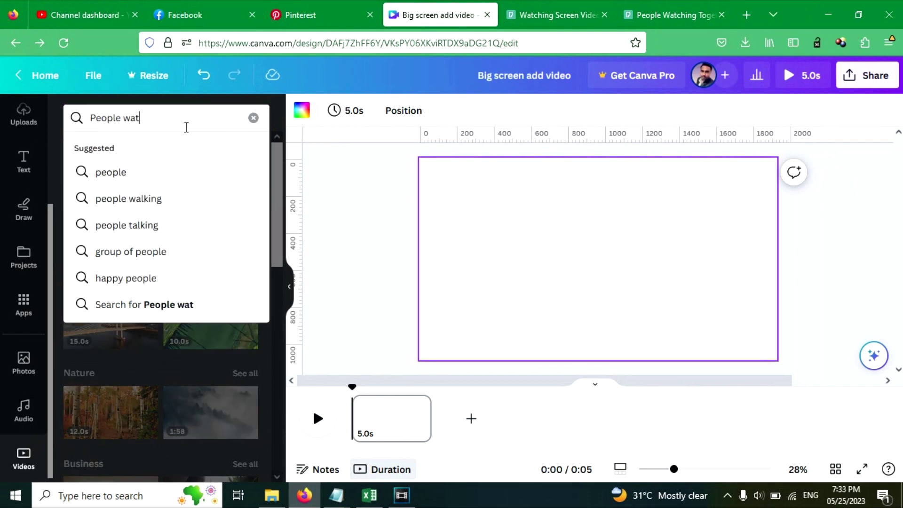
text(ching screen)
key(Return)
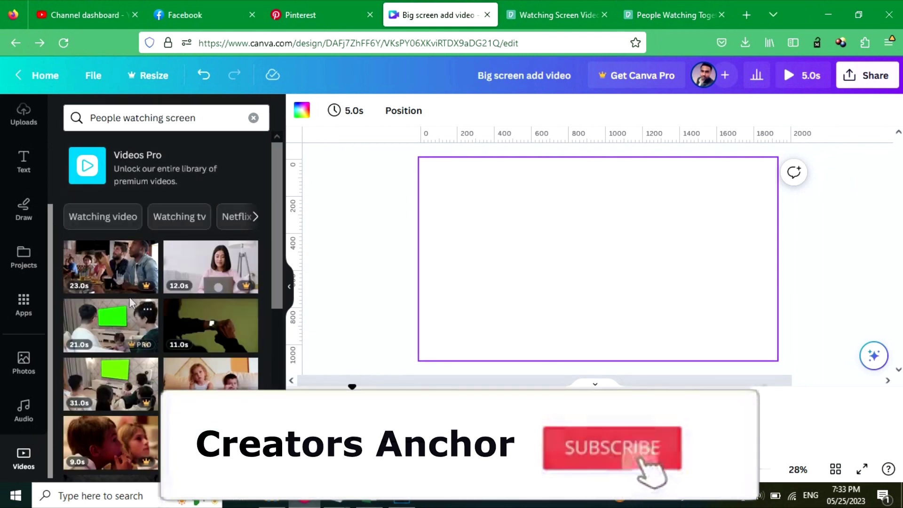
scroll(205, 377, down, 3)
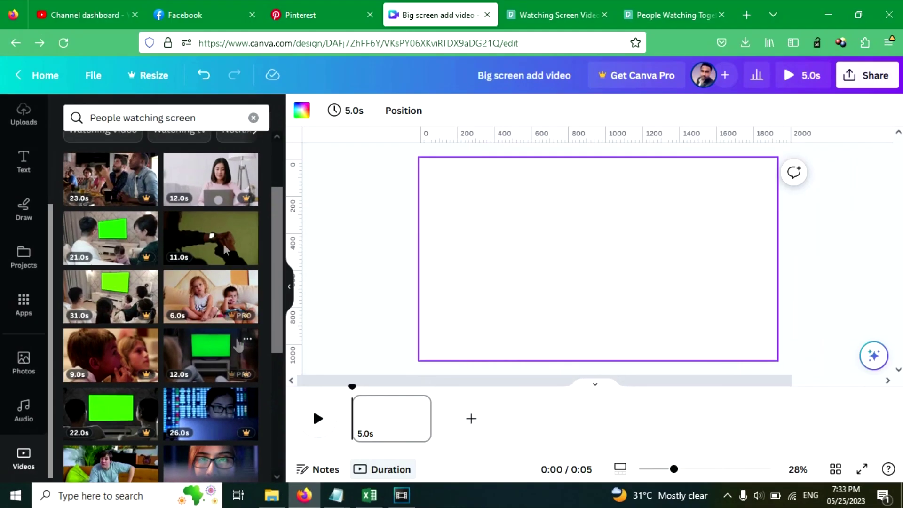
scroll(205, 207, up, 3)
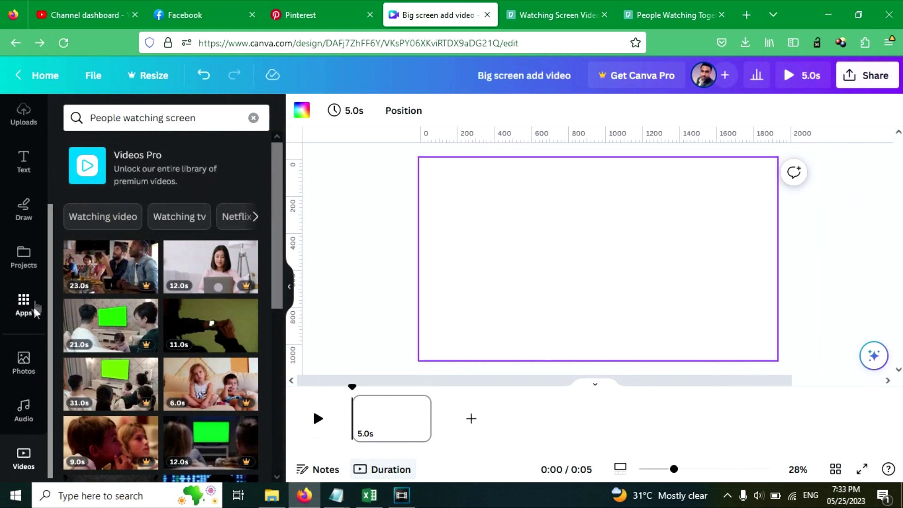
scroll(19, 243, up, 3)
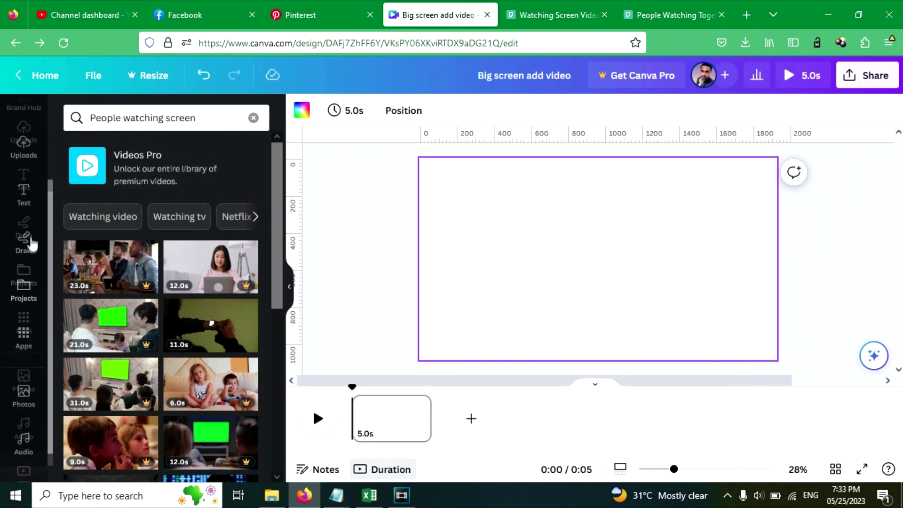
Add the uploaded 28.9s projector-room video and stretch it from the top-left to fill the page.
click(22, 245)
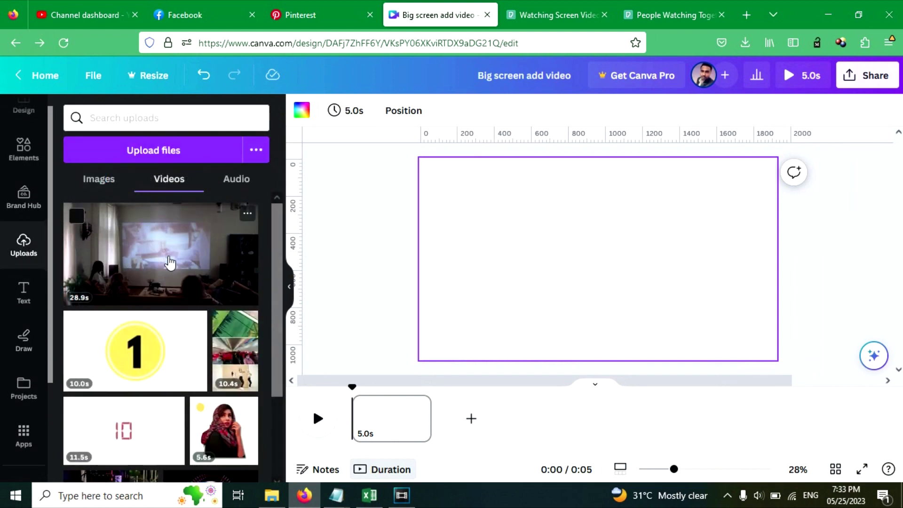
click(170, 263)
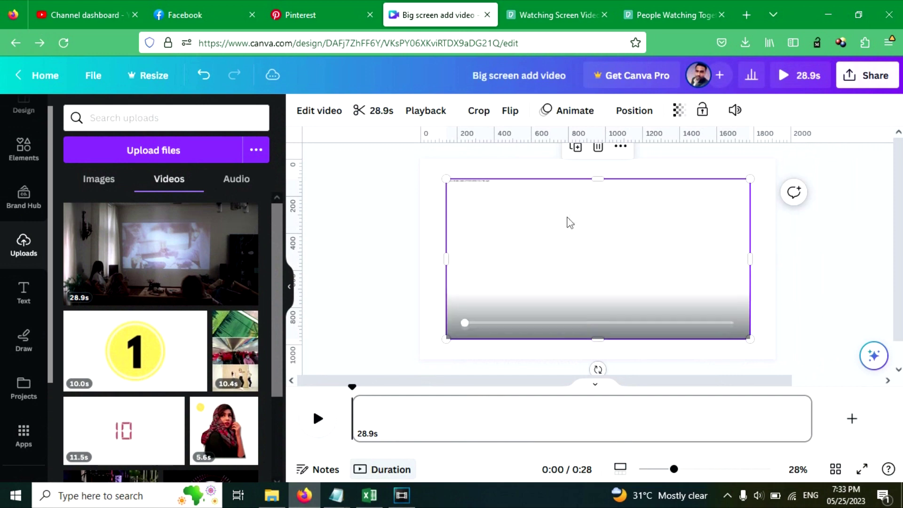
drag(552, 226, 537, 211)
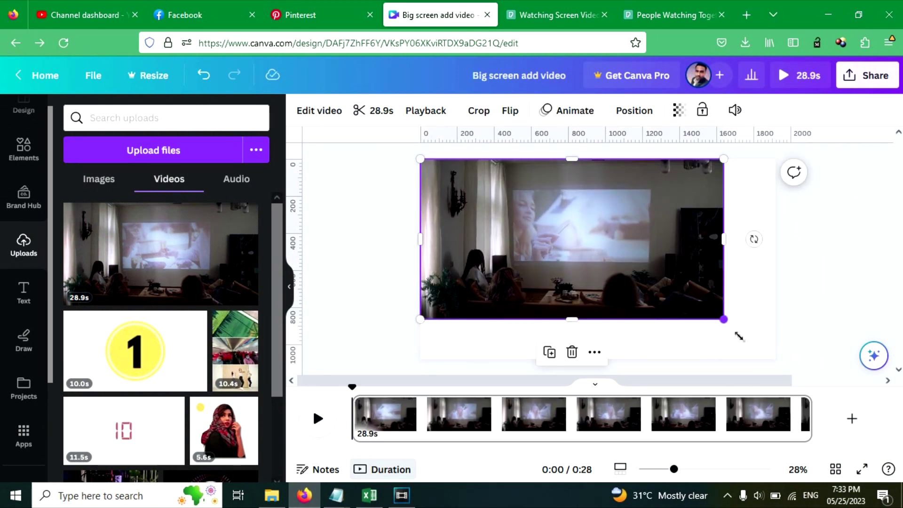
drag(739, 337, 801, 370)
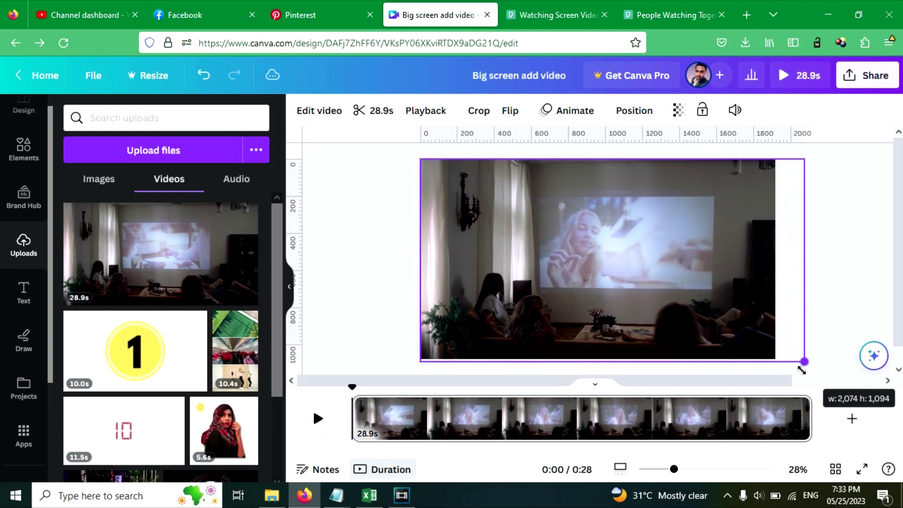
click(367, 216)
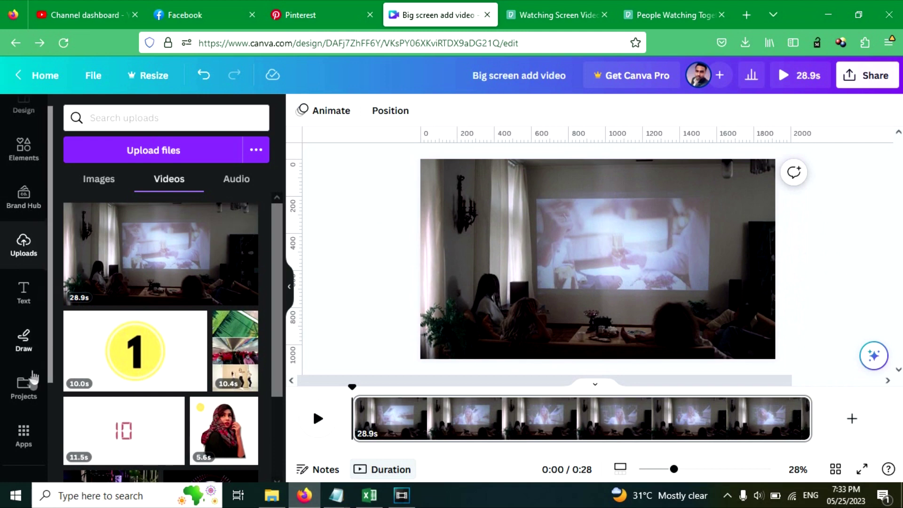
Add the 19.0s husky video from Elements' Recently used over the room video.
scroll(26, 447, down, 3)
click(24, 455)
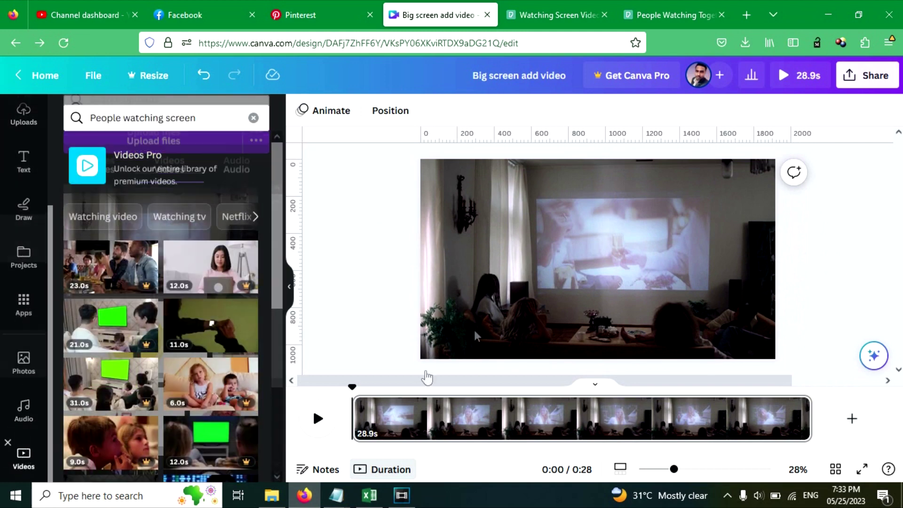
scroll(21, 244, up, 3)
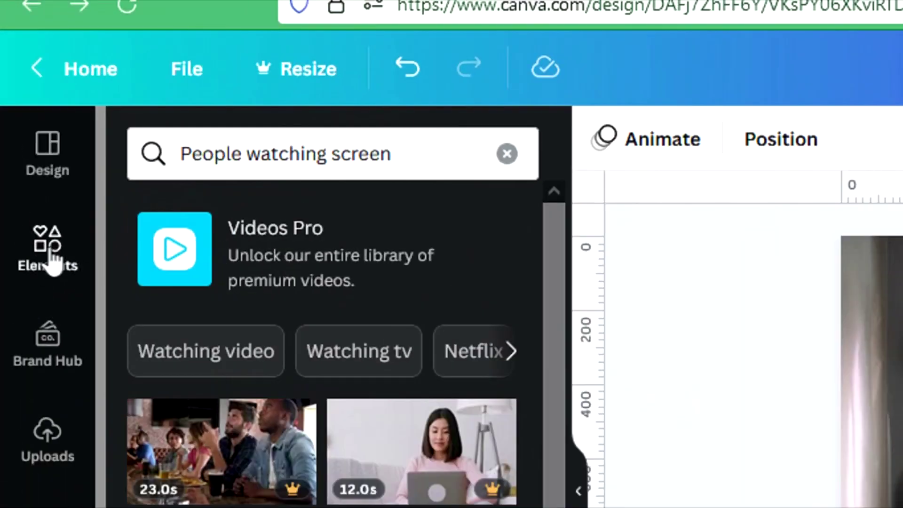
click(35, 185)
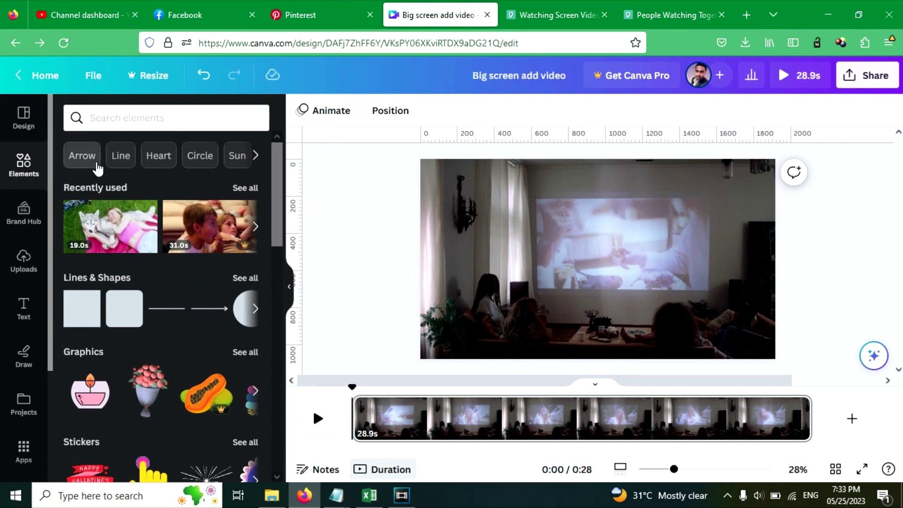
click(123, 238)
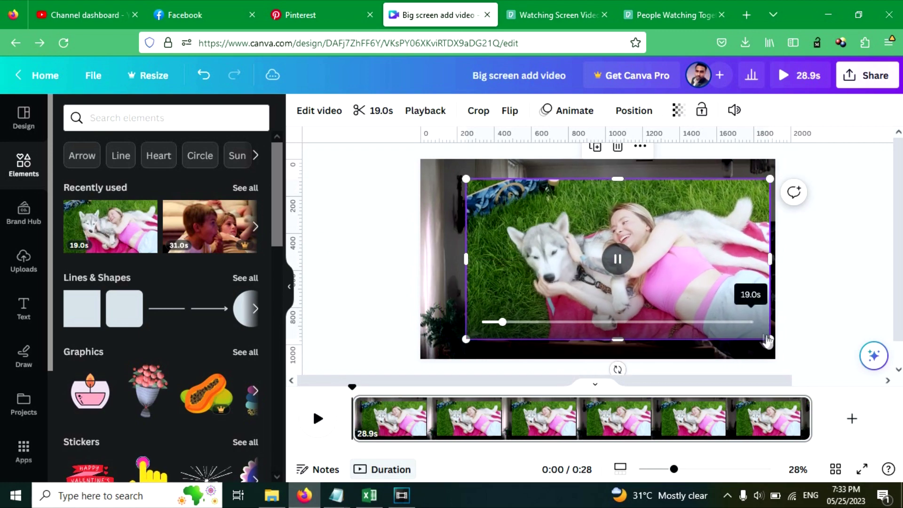
Shrink the husky clip and position it over the projector screen's picture.
drag(770, 339, 630, 243)
drag(672, 268, 714, 295)
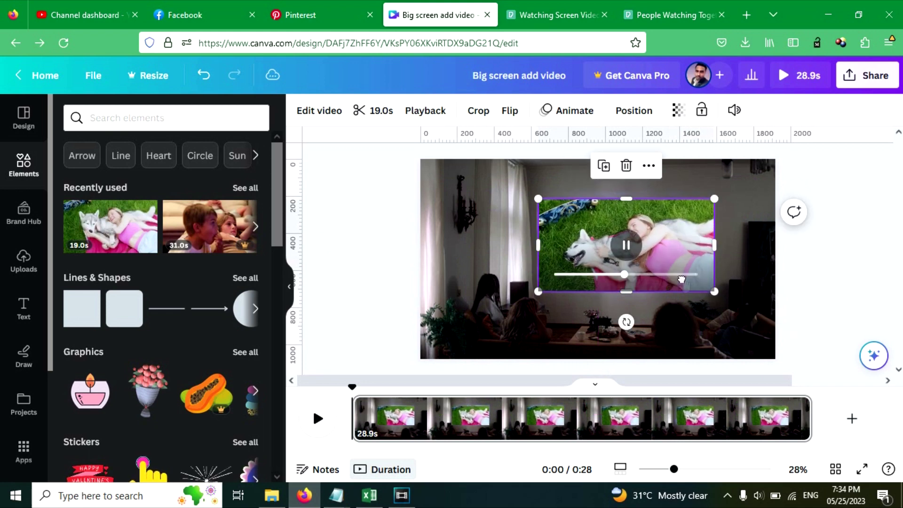
click(762, 284)
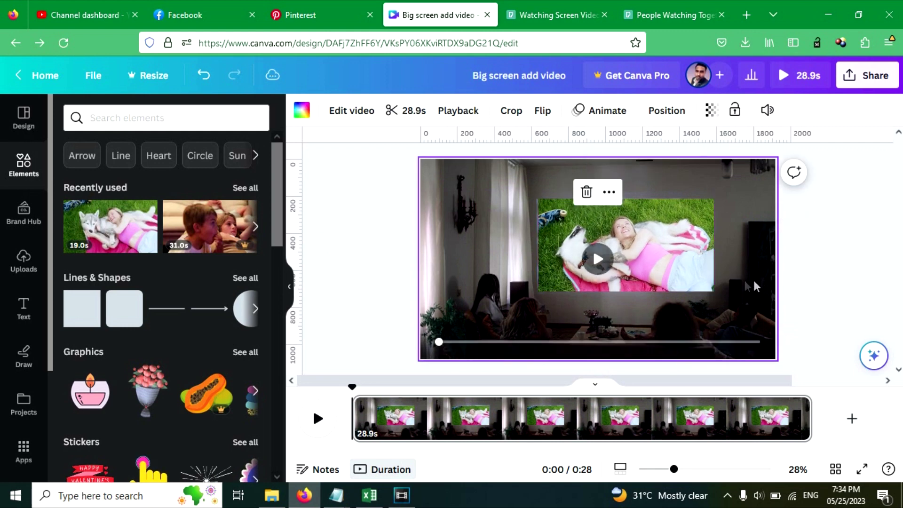
click(404, 239)
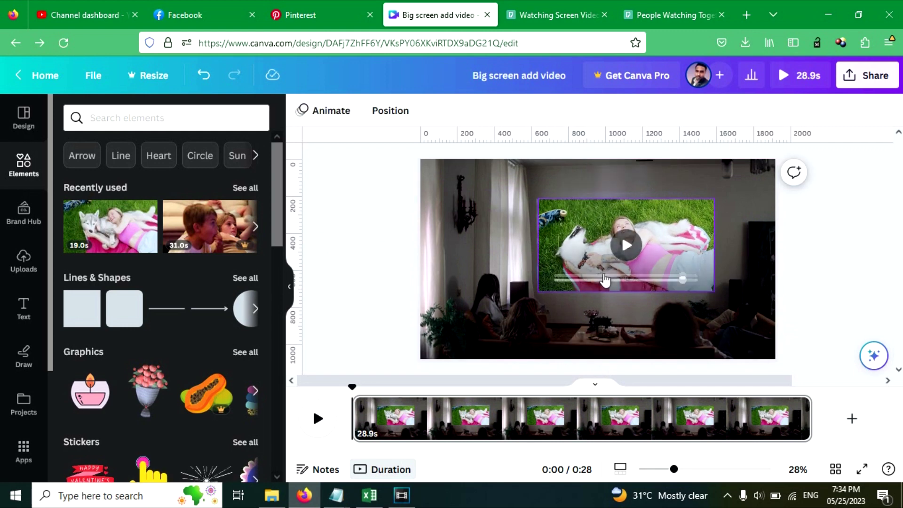
click(563, 254)
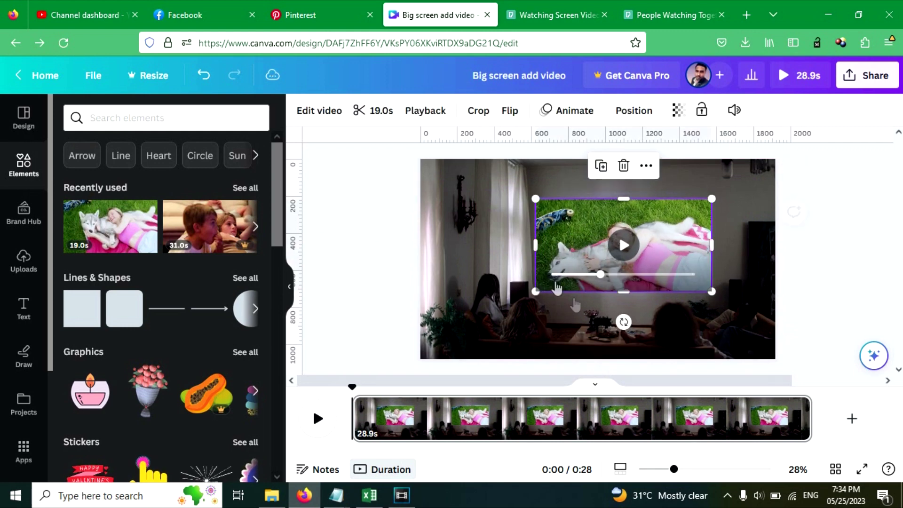
click(748, 346)
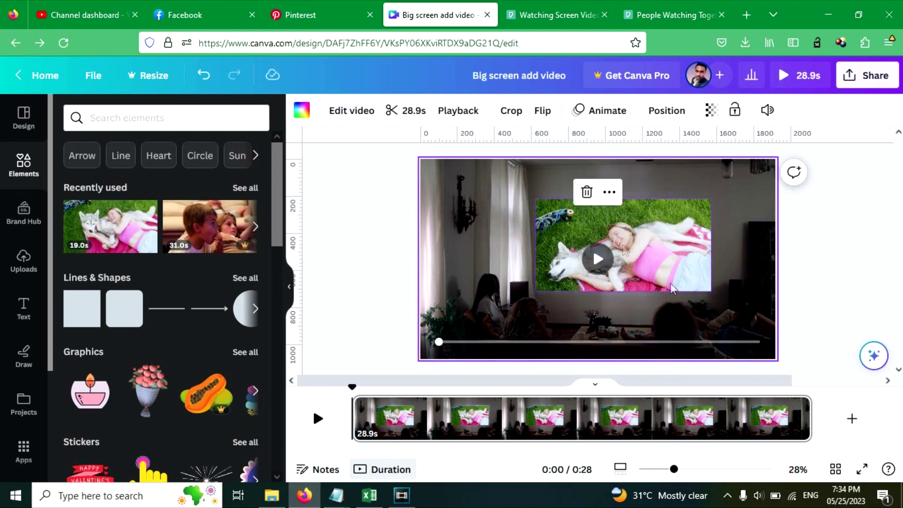
click(840, 272)
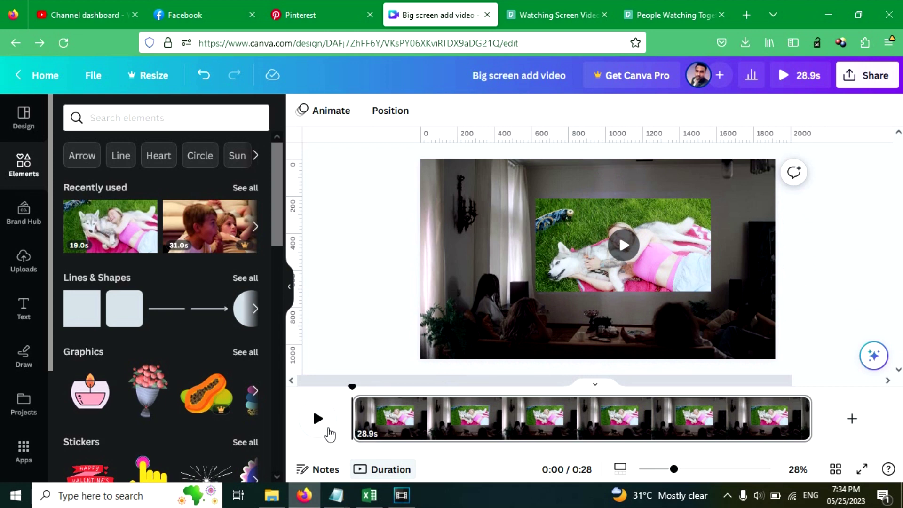
Play the 28.9-second preview with the husky clip running on the projector screen.
click(318, 419)
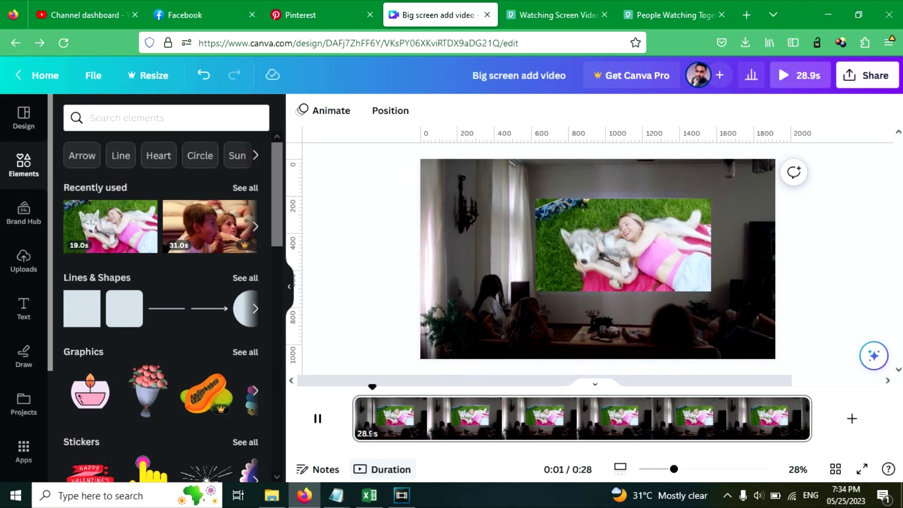